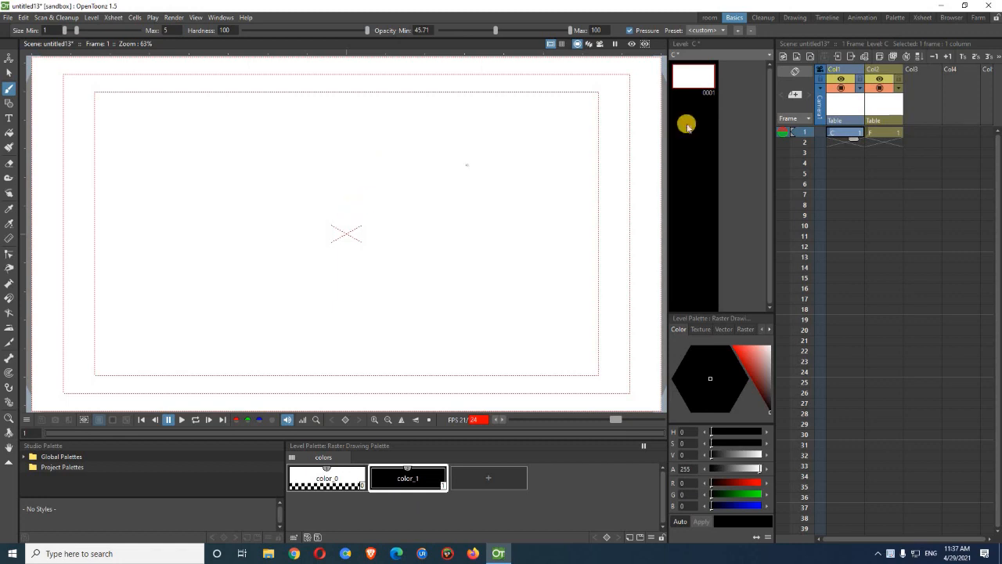
Draw a small black ball outline near the top centre of frame 1 in level C
left_click(812, 111)
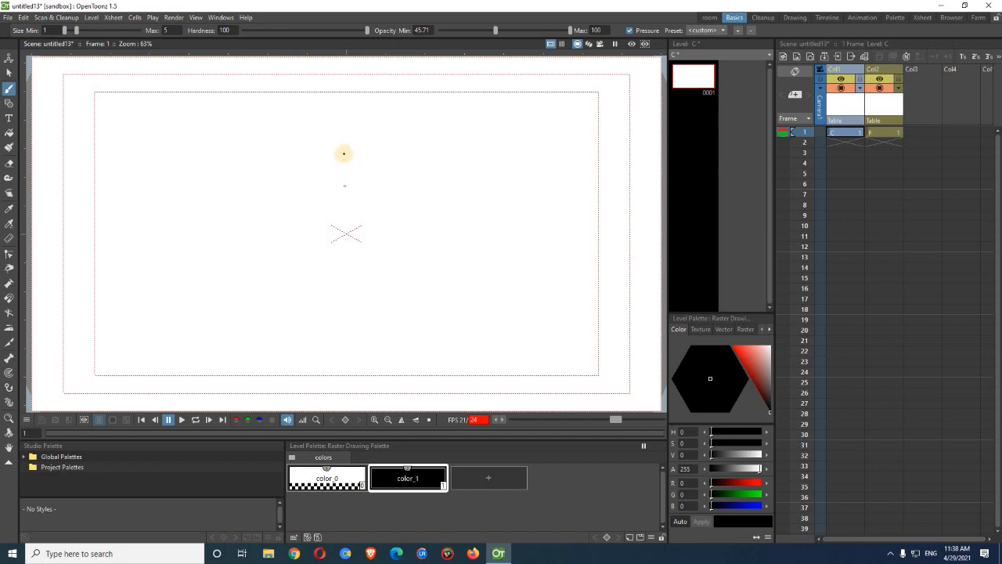
mouse_move(354, 110)
left_mouse_down()
mouse_move(356, 138)
mouse_move(341, 134)
mouse_move(358, 109)
left_mouse_up()
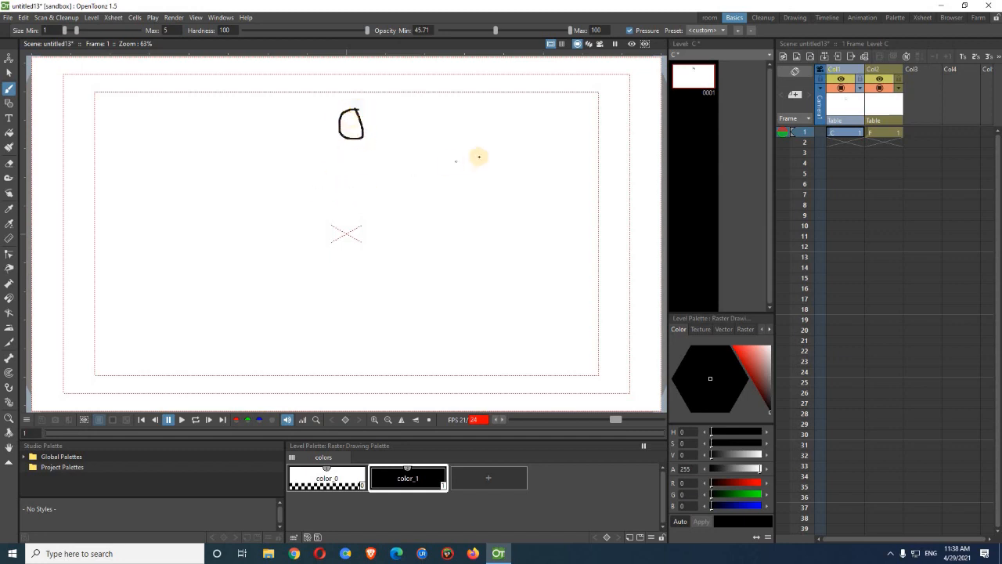
Show frame 1 as an onion skin on frame 2 and draw the ball slightly lower
left_click(853, 142)
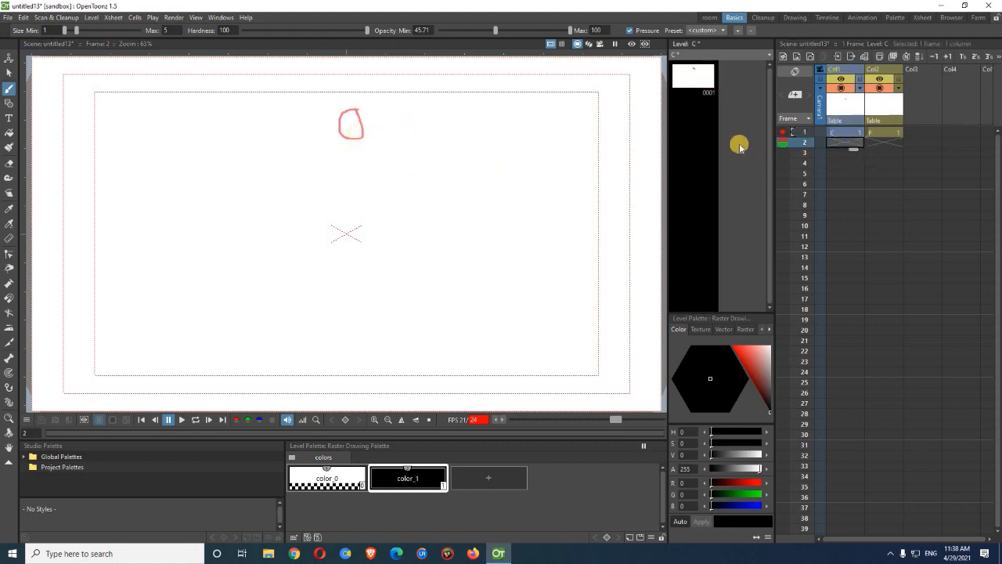
left_click(784, 136)
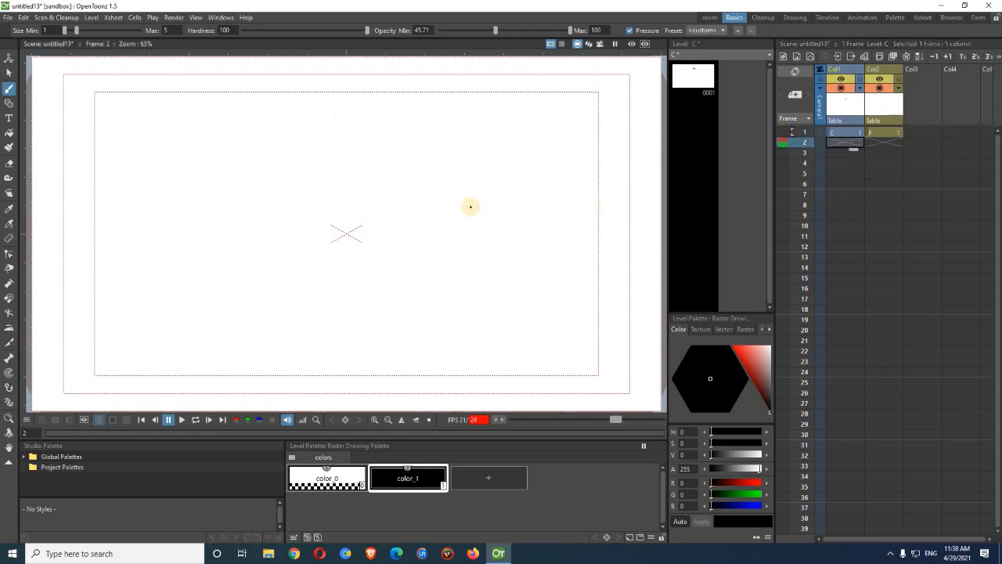
left_click(784, 134)
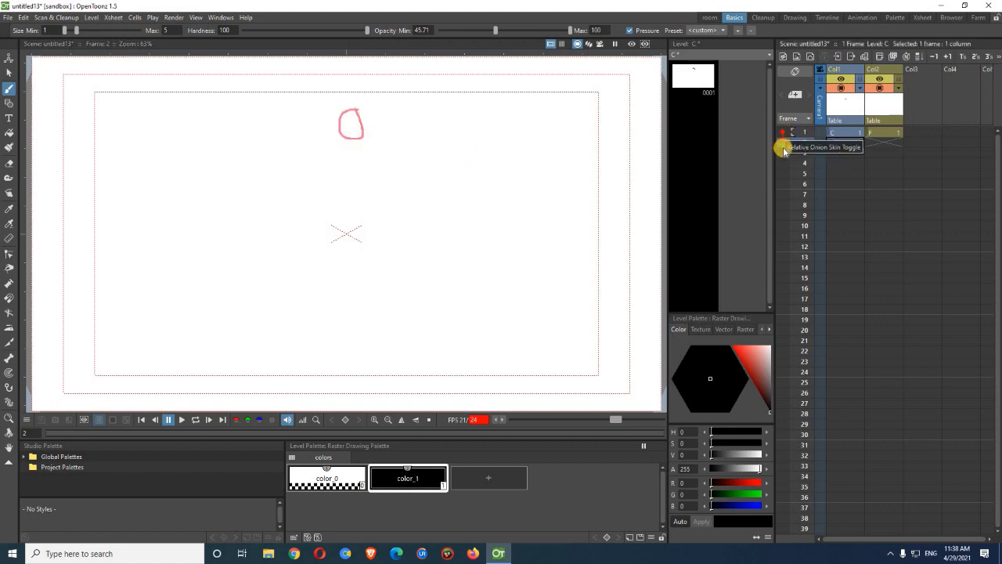
left_click(784, 153)
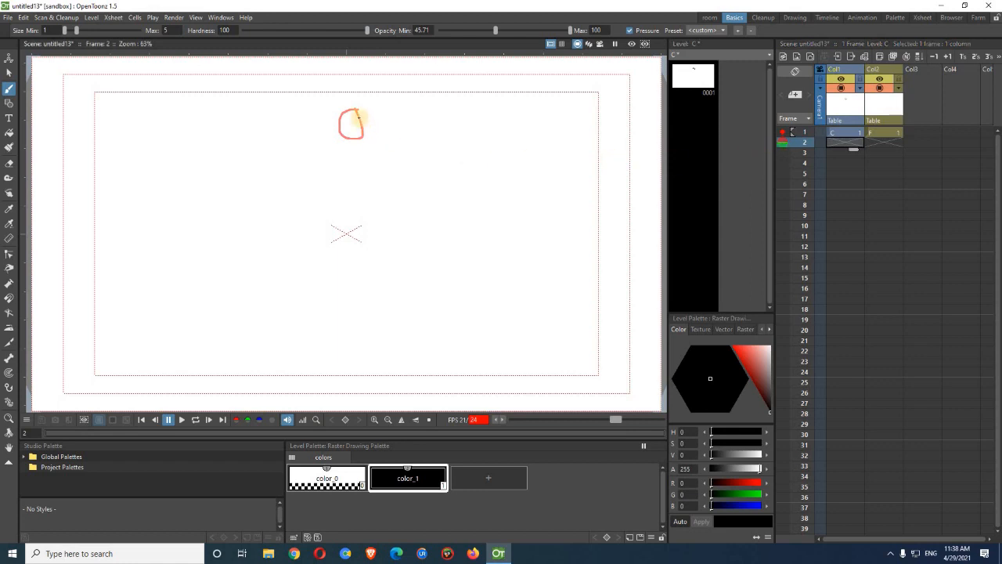
mouse_move(358, 117)
left_mouse_down()
mouse_move(342, 150)
mouse_move(363, 138)
mouse_move(361, 124)
mouse_move(345, 123)
left_mouse_up()
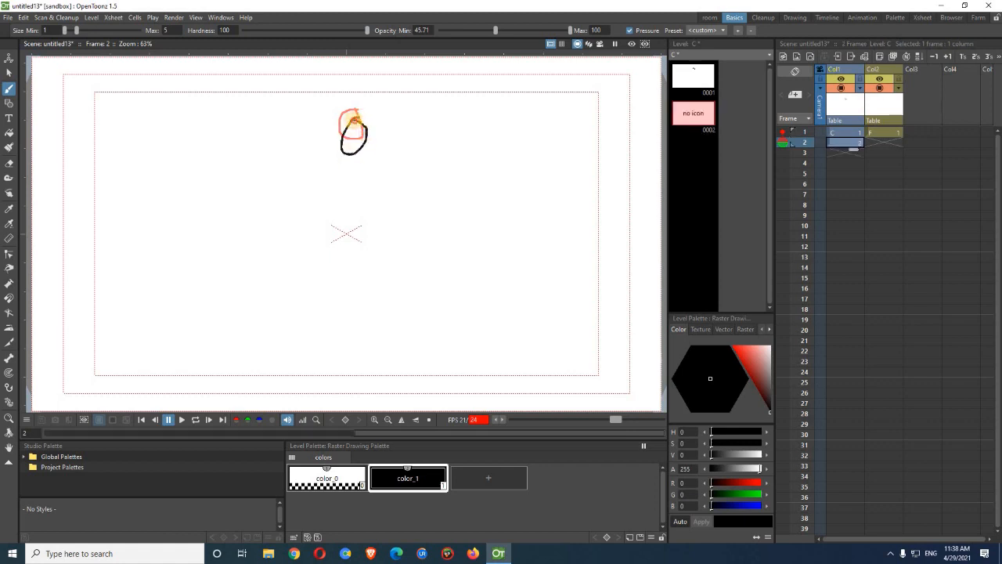
Draw the ball a little lower on each of frames 3 and 4 of level C, following the onion skin
left_click(839, 154)
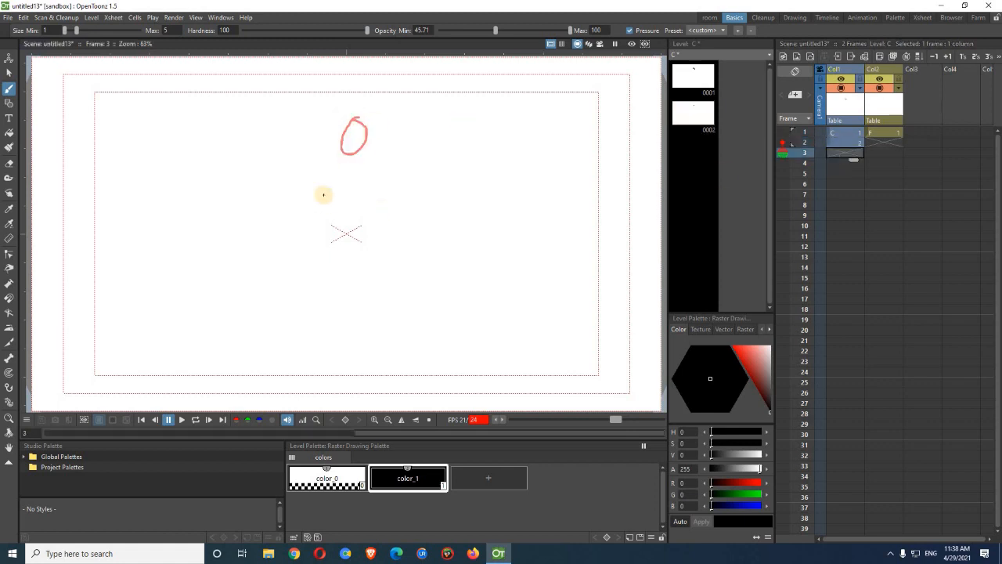
left_click(367, 149)
mouse_move(360, 143)
left_mouse_down()
mouse_move(342, 152)
mouse_move(349, 170)
mouse_move(358, 138)
mouse_move(348, 141)
left_mouse_up()
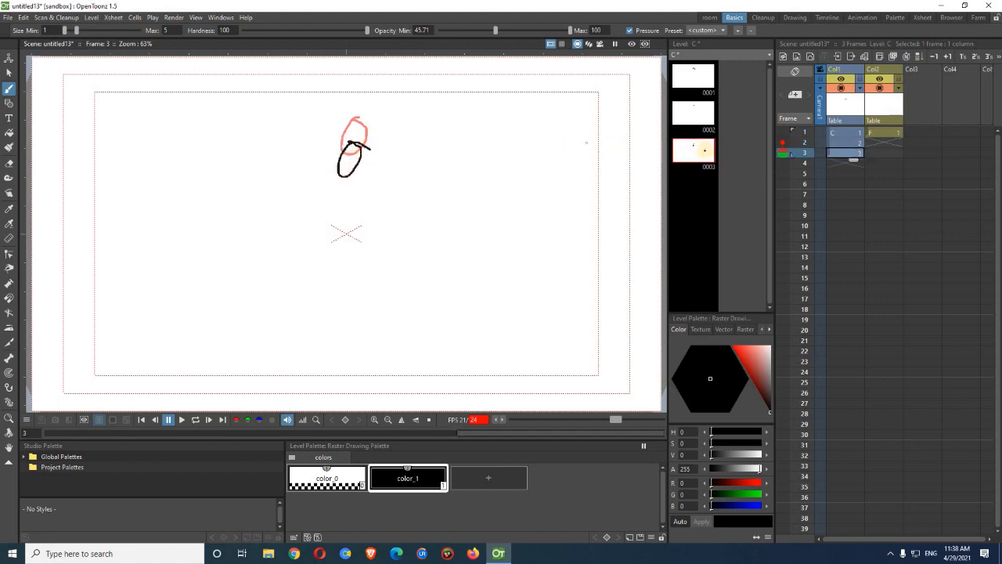
left_click(841, 163)
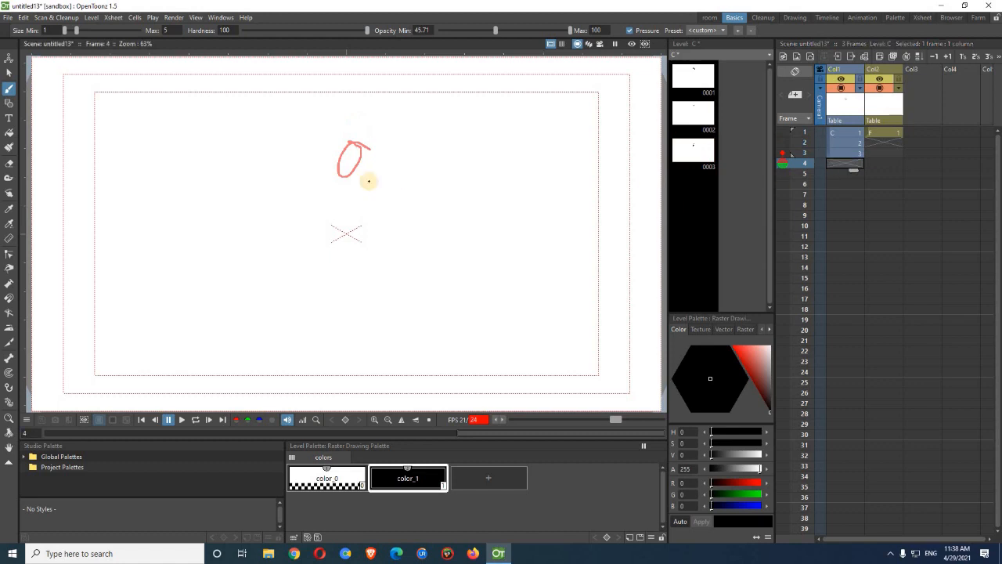
mouse_move(357, 159)
left_mouse_down()
mouse_move(338, 188)
mouse_move(360, 184)
mouse_move(358, 170)
mouse_move(365, 190)
mouse_move(350, 176)
mouse_move(337, 202)
mouse_move(351, 214)
mouse_move(362, 191)
mouse_move(338, 208)
mouse_move(356, 233)
mouse_move(349, 193)
left_mouse_up()
Continue the falling ball on frames 5, 6 and 7 of level C, reaching the canvas centre on frame 7
left_click(832, 174)
left_click(844, 183)
left_click(845, 194)
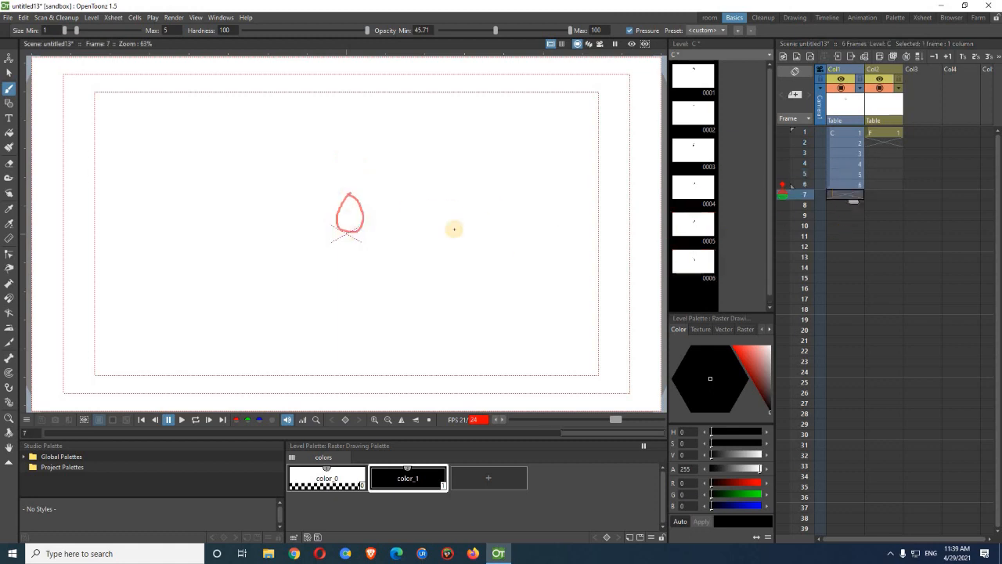
mouse_move(365, 238)
left_mouse_down()
mouse_move(353, 212)
mouse_move(329, 234)
mouse_move(366, 229)
left_mouse_up()
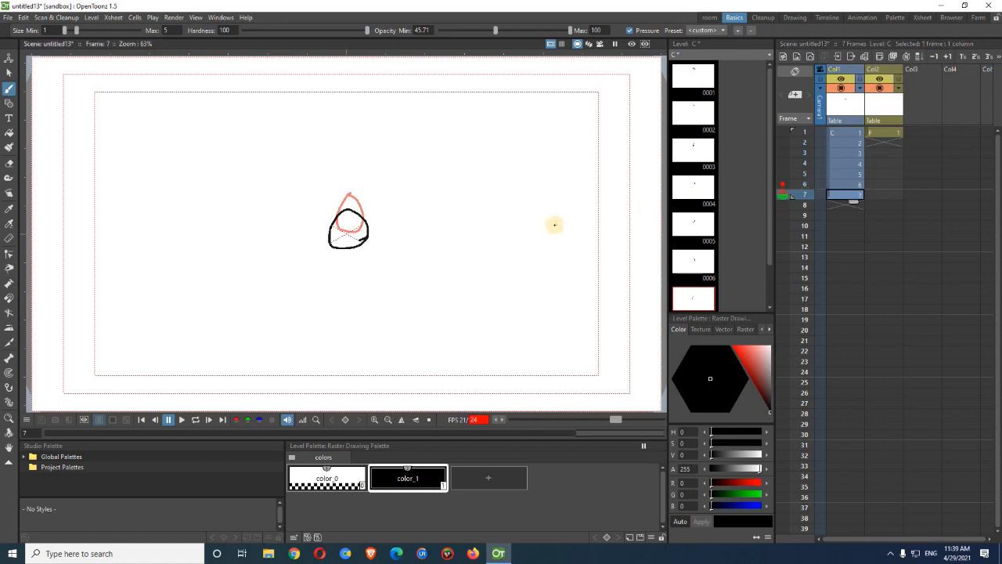
Extend the onion skin on frame 7 back through frames 5, 4, 3, 2 and 1
left_click(784, 174)
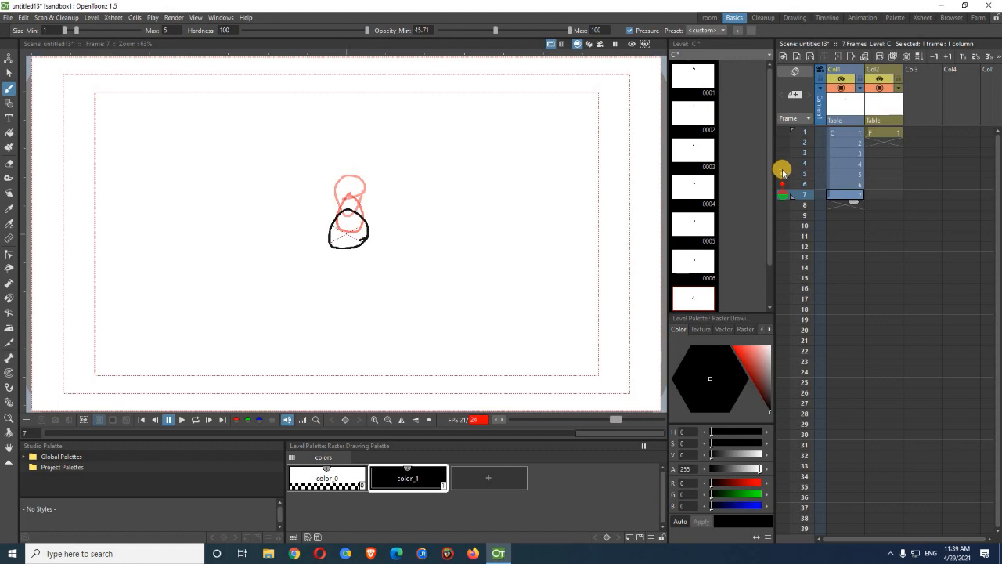
left_click(785, 165)
left_click(783, 153)
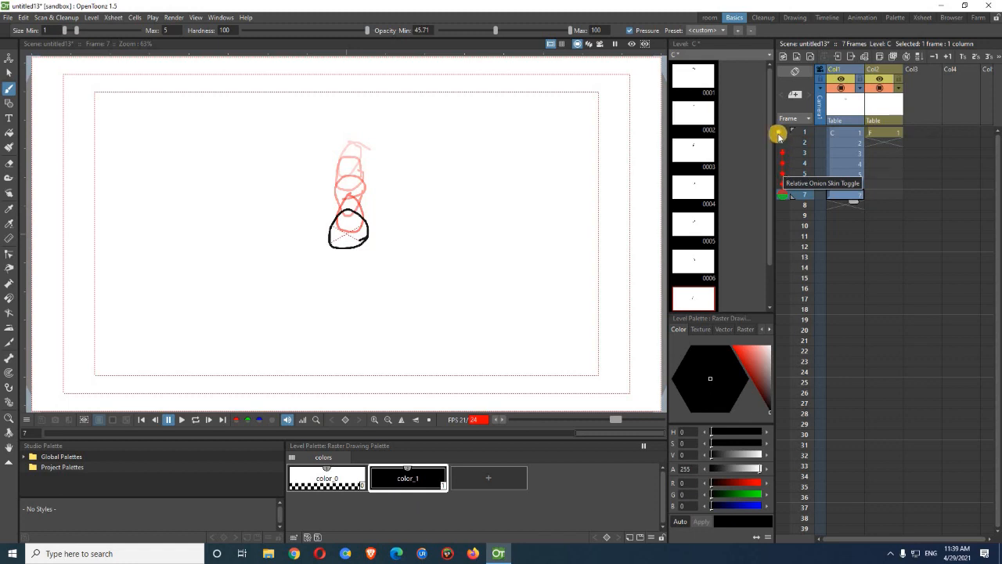
left_click(782, 139)
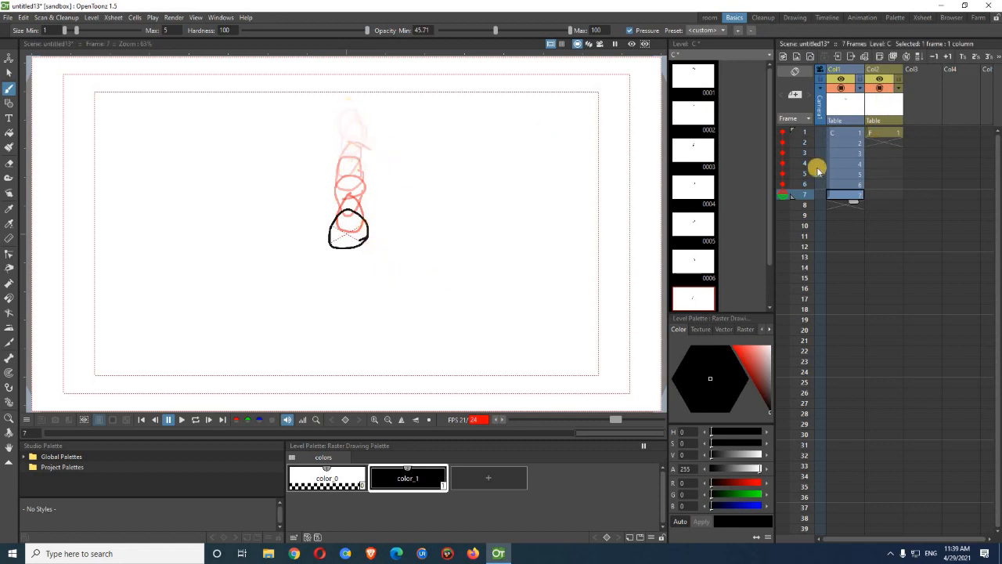
Turn off the relative onion skins of frames 1 to 6 so that only frame 7's drawing is shown
left_click(783, 186)
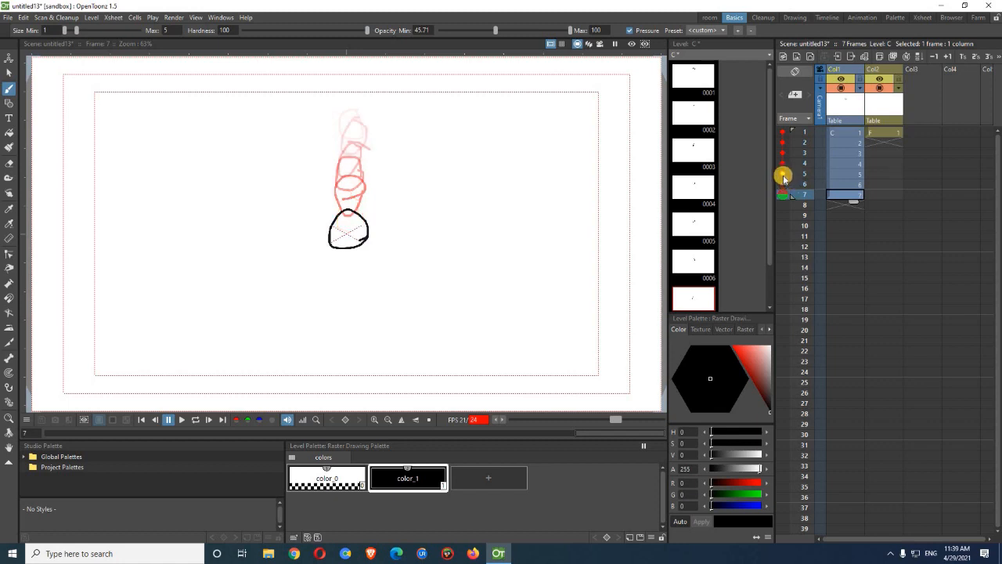
left_click(783, 164)
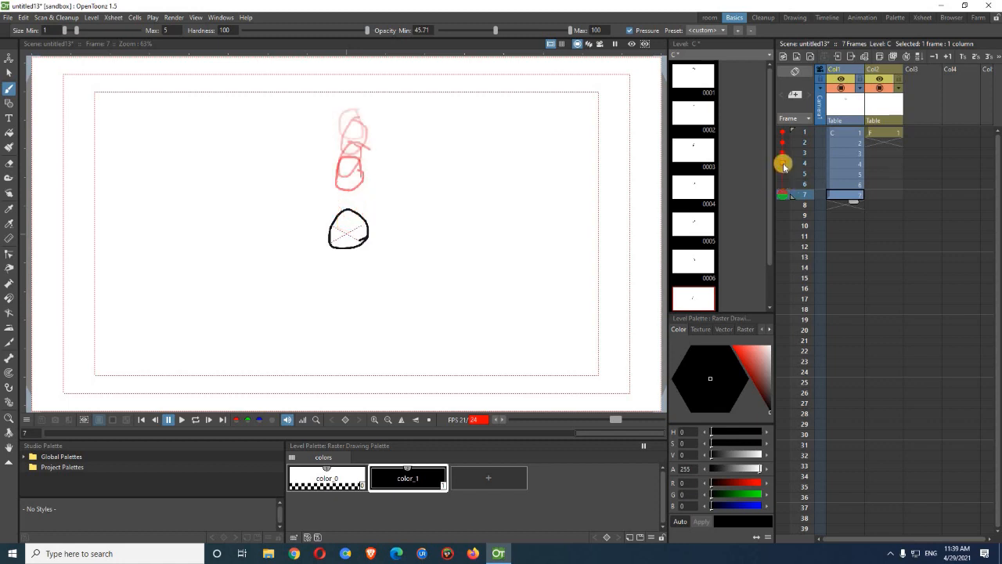
left_click(783, 159)
left_click(782, 153)
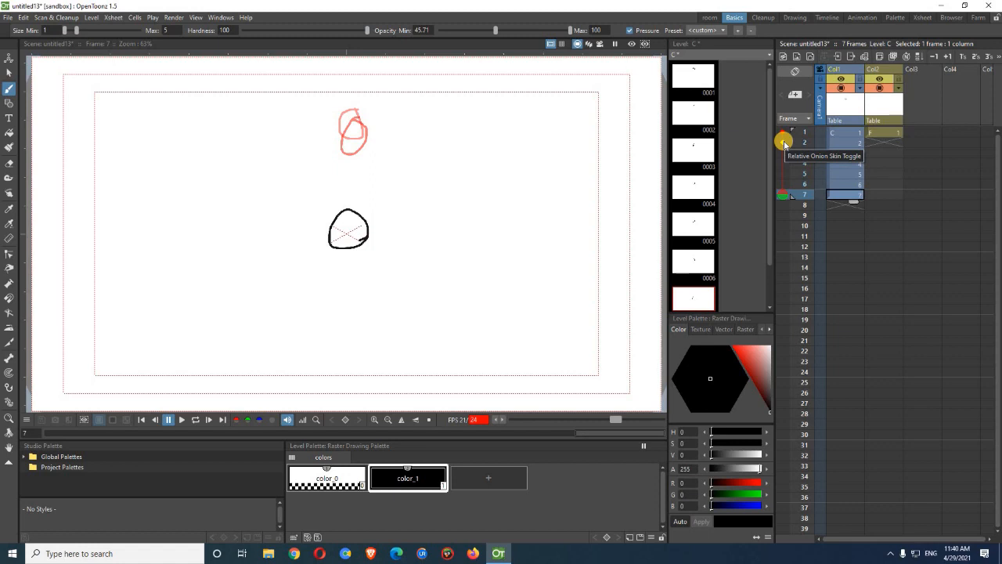
left_click(784, 143)
left_click(781, 132)
left_click(783, 174)
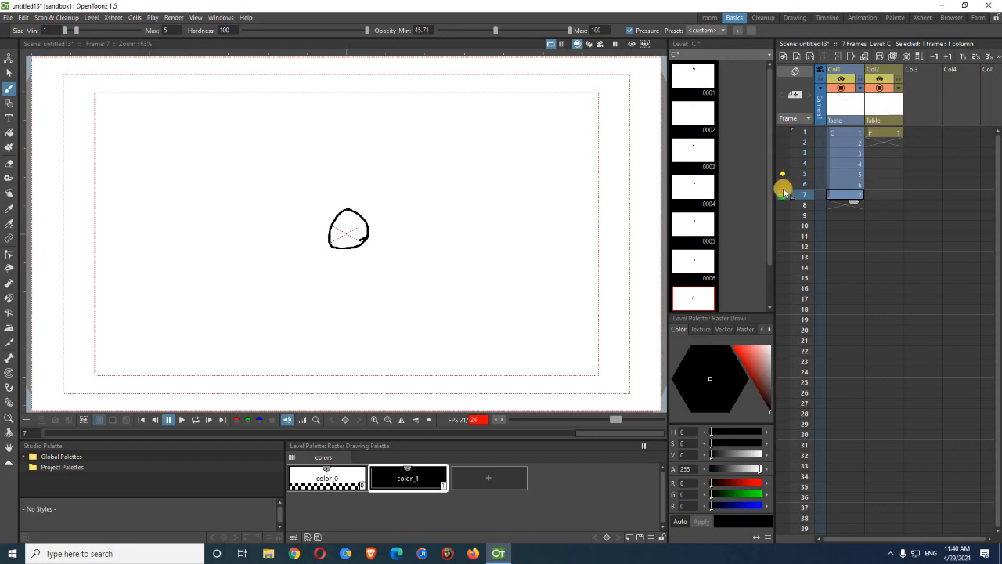
On frame 4 of level C, show the neighbouring frames 3 and 5 as onion skins
left_click(846, 164)
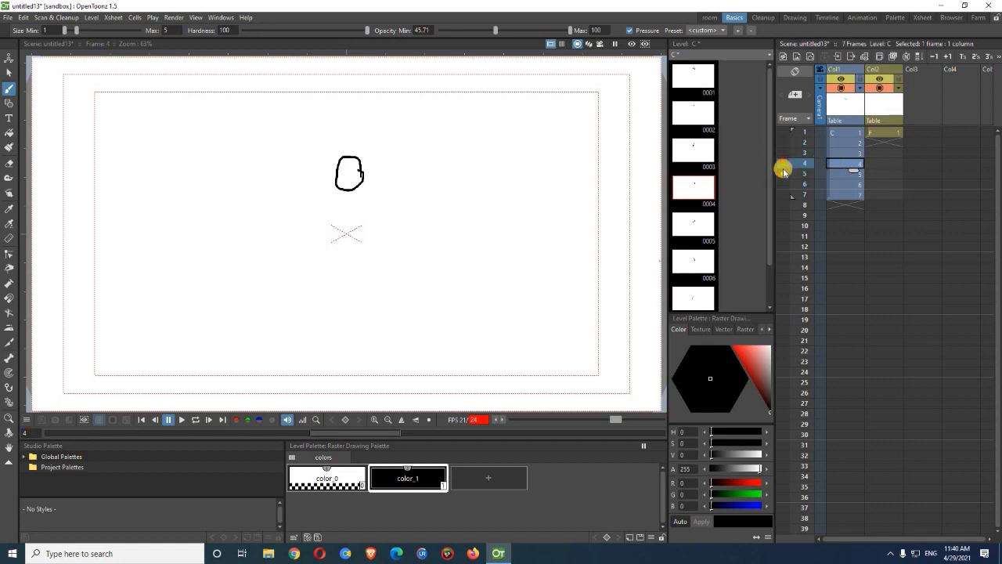
left_click(784, 174)
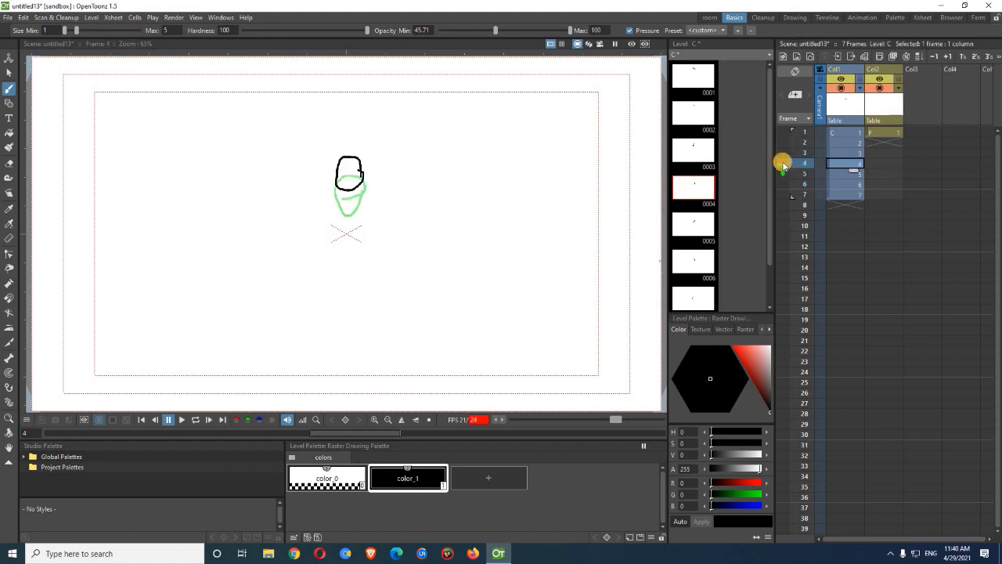
left_click(783, 153)
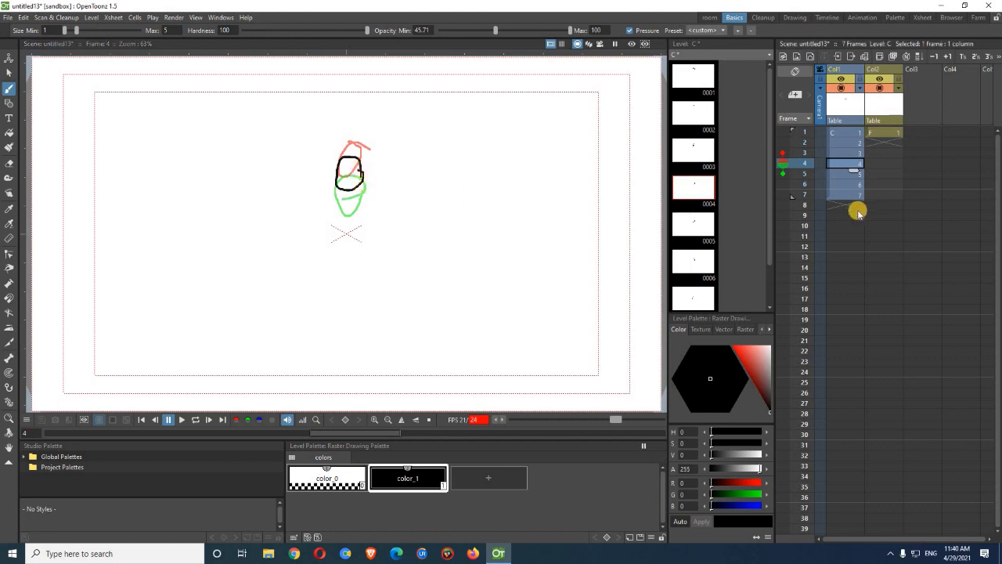
Add frames 1, 2 and 6 to the onion skins shown around frame 4
left_click(783, 184)
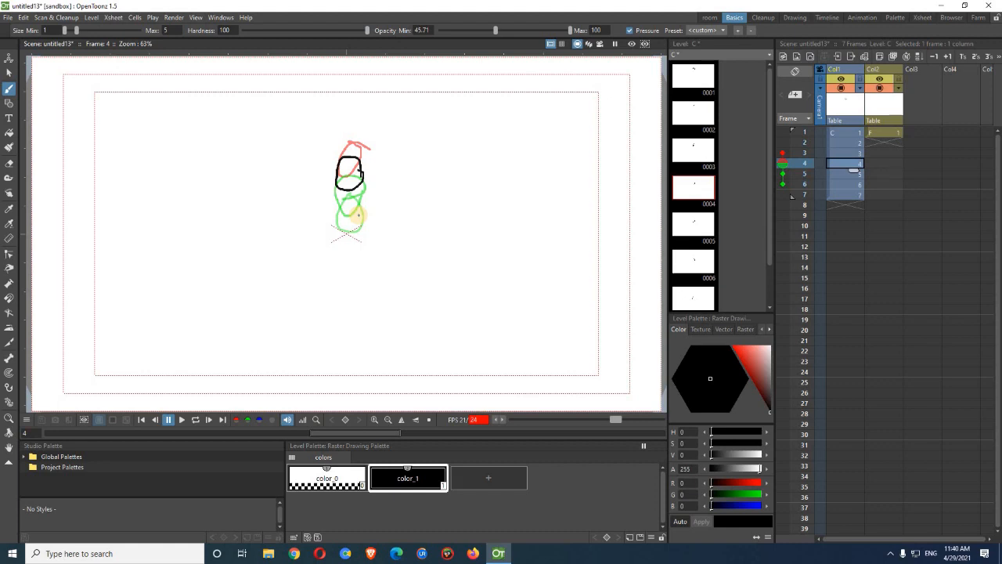
left_click(785, 133)
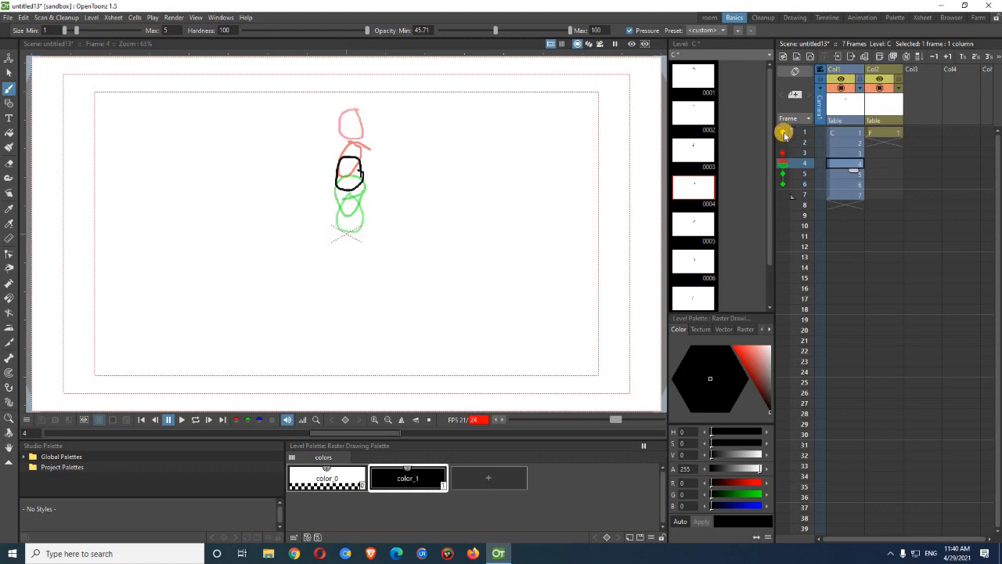
left_click_drag(785, 144, 784, 153)
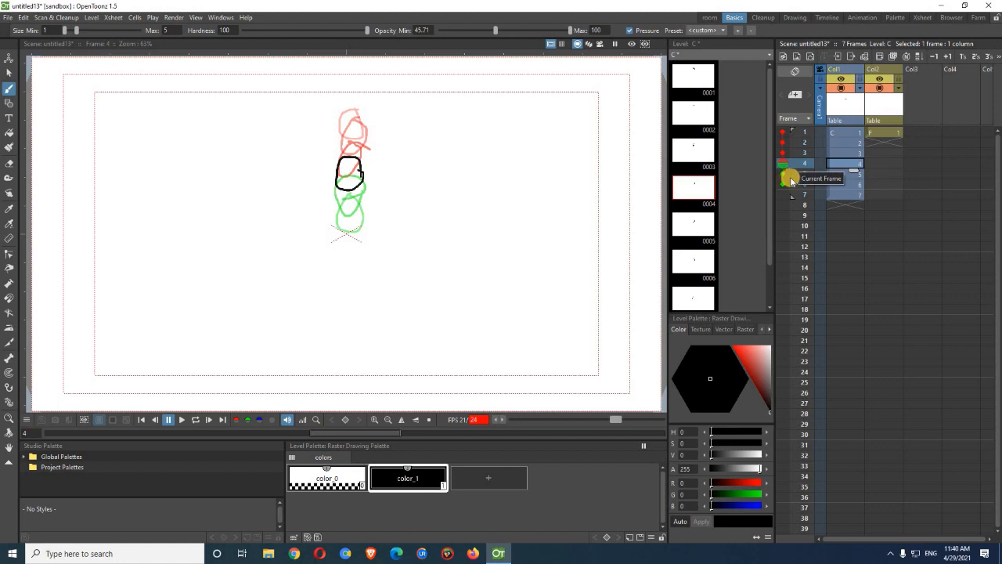
left_click(783, 184)
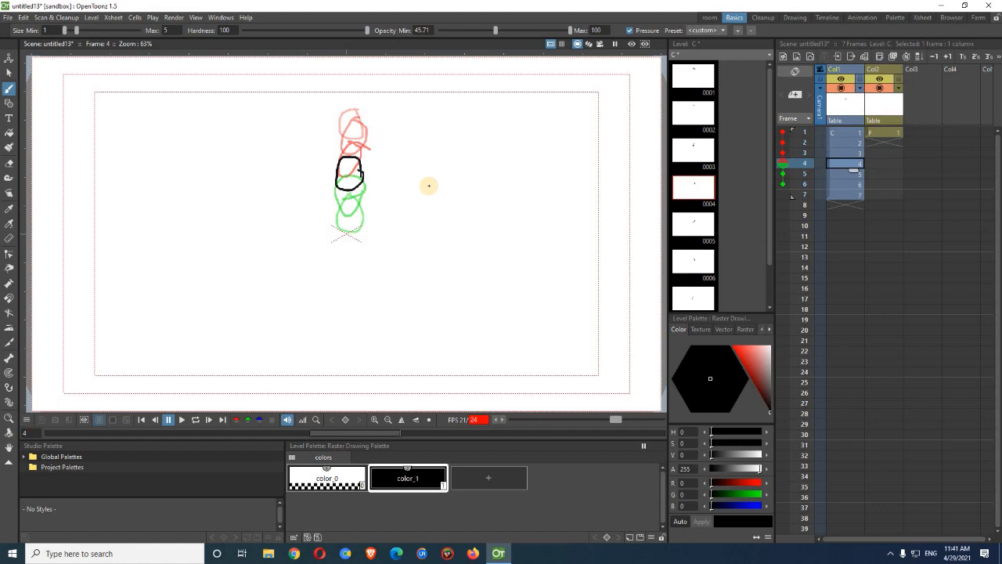
Undo the frame-by-frame ball drawings in raster level C
key("ctrl+z")
key("ctrl+z")
key("ctrl+z")
key("ctrl+z")
key("ctrl+z")
key("ctrl+z")
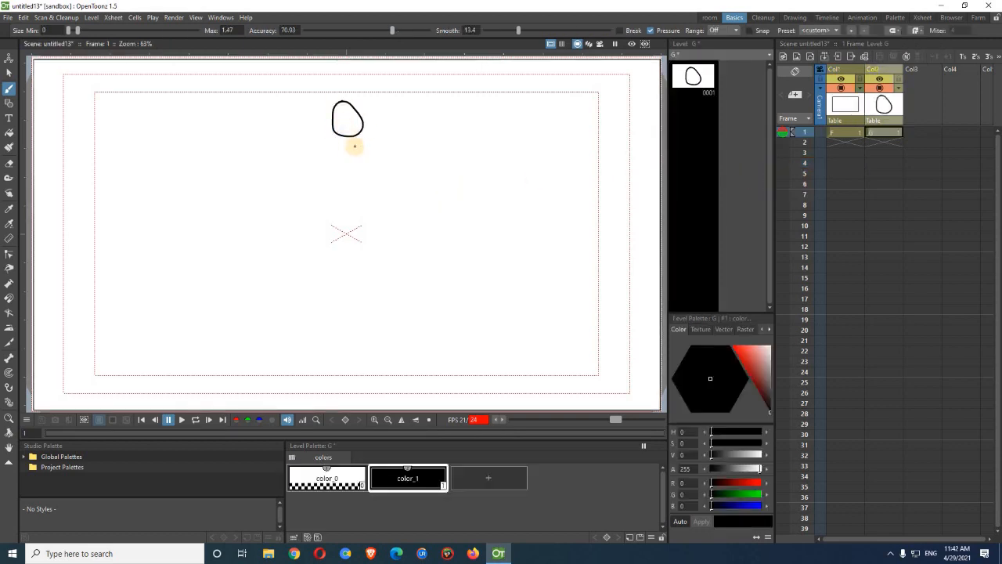
Draw the ball slightly lower on each of frames 2 and 3 of level G, using the previous frame's onion skin
key("period")
left_click(783, 132)
left_click_drag(346, 115, 334, 139)
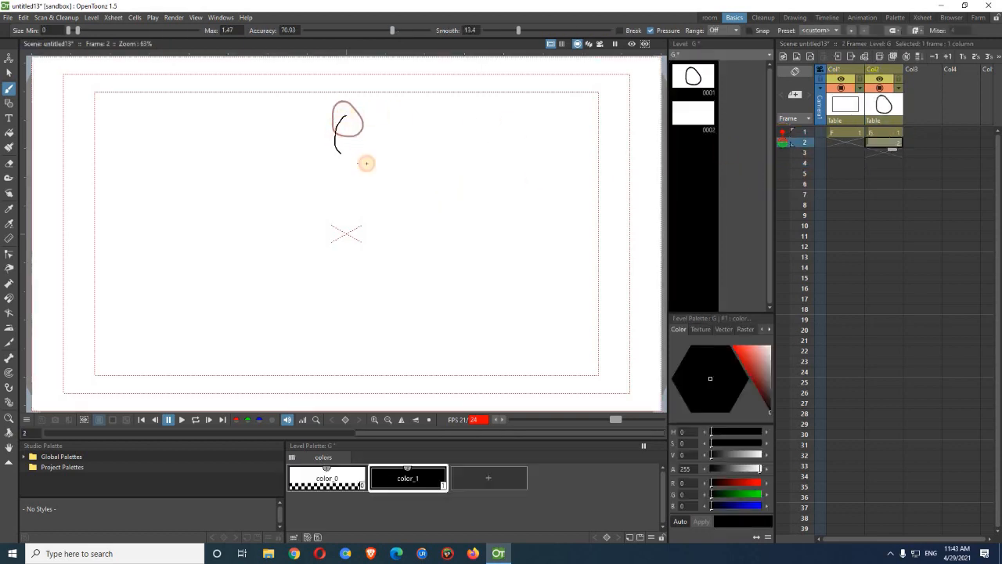
key("period")
left_click(368, 160)
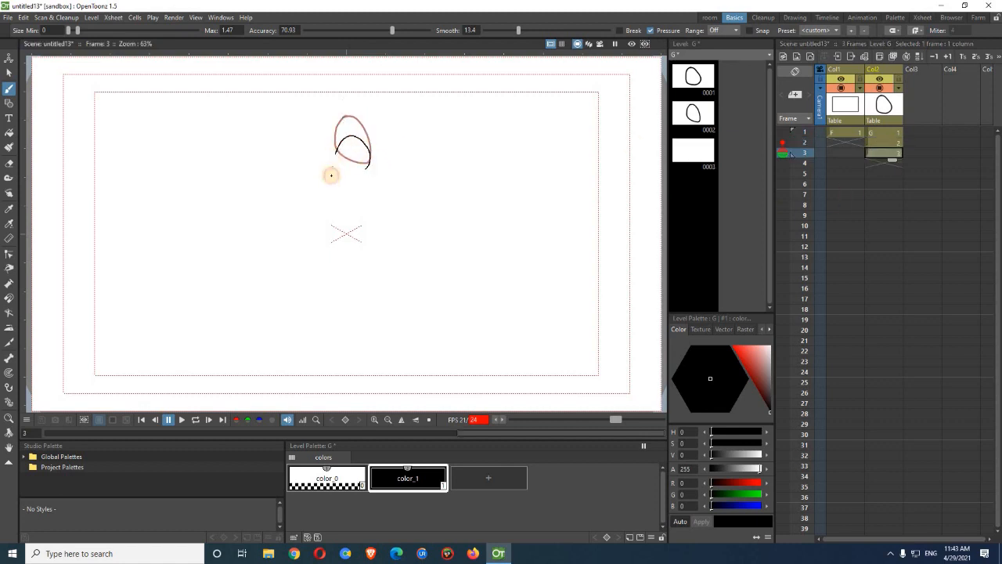
Draw the ball progressively lower on frames 4 to 7 of level G, bringing it below the canvas centre
left_click(889, 168)
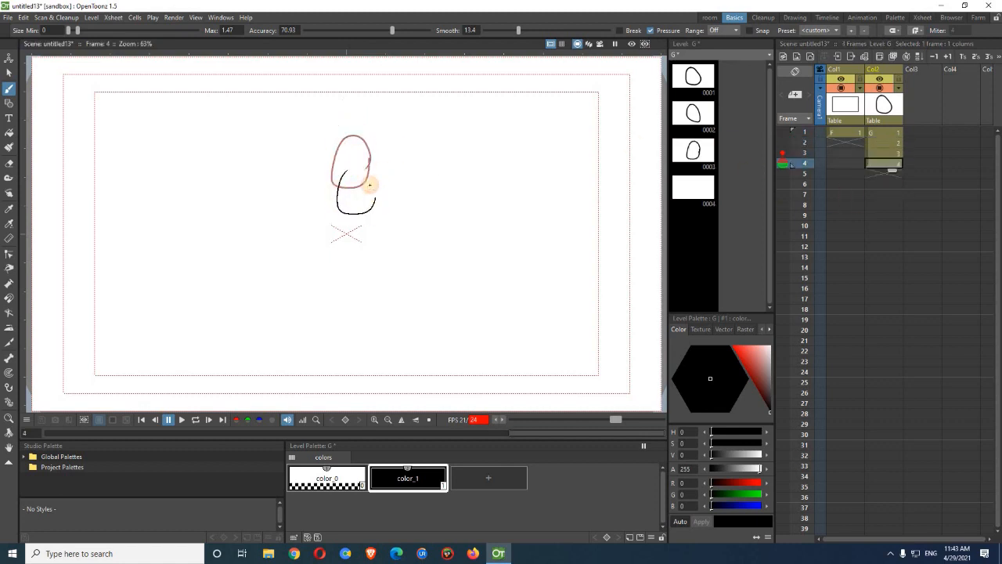
key("period")
mouse_move(351, 203)
left_mouse_down()
mouse_move(339, 237)
mouse_move(374, 222)
mouse_move(353, 205)
mouse_move(343, 261)
mouse_move(373, 247)
mouse_move(354, 231)
mouse_move(357, 300)
mouse_move(371, 276)
mouse_move(345, 323)
left_mouse_up()
left_click(881, 183)
key("period")
key("period")
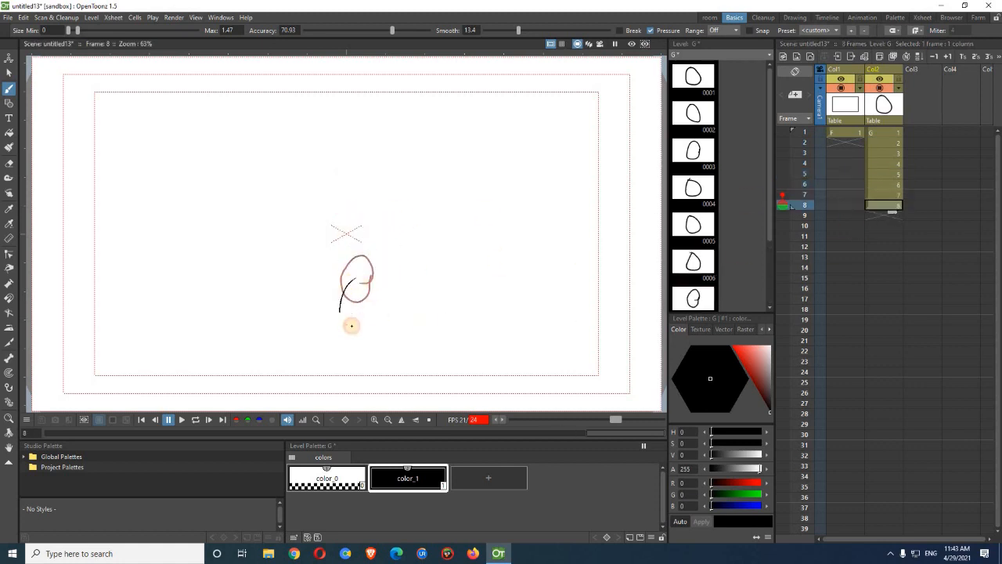
Draw the falling ball on frames 8 and 9, bringing it down almost to the inner guide's lower line
key("period")
left_click_drag(350, 277, 354, 368)
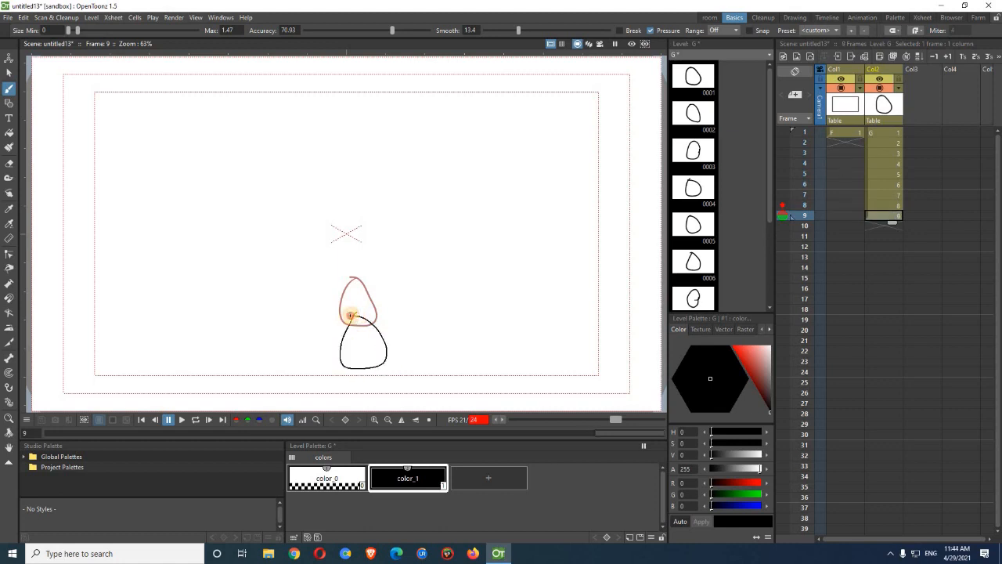
left_click_drag(353, 316, 354, 317)
Draw the ball squashed on the inner guide's lower line in frame 10 and flattened wide in frame 11
key("period")
mouse_move(357, 354)
left_mouse_down()
mouse_move(352, 369)
mouse_move(330, 357)
left_mouse_up()
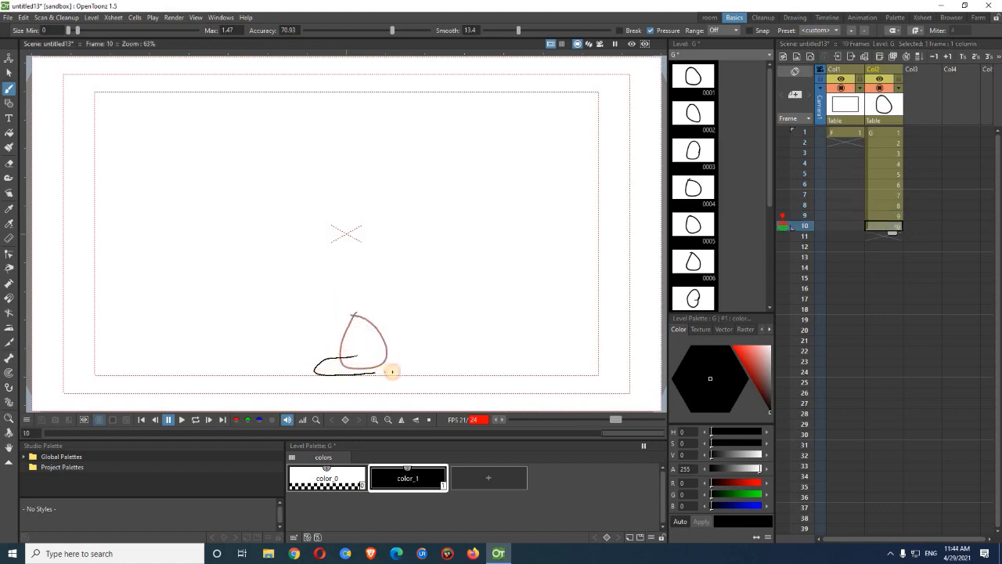
key("ctrl+z")
mouse_move(354, 342)
left_mouse_down()
mouse_move(334, 377)
mouse_move(350, 343)
left_mouse_up()
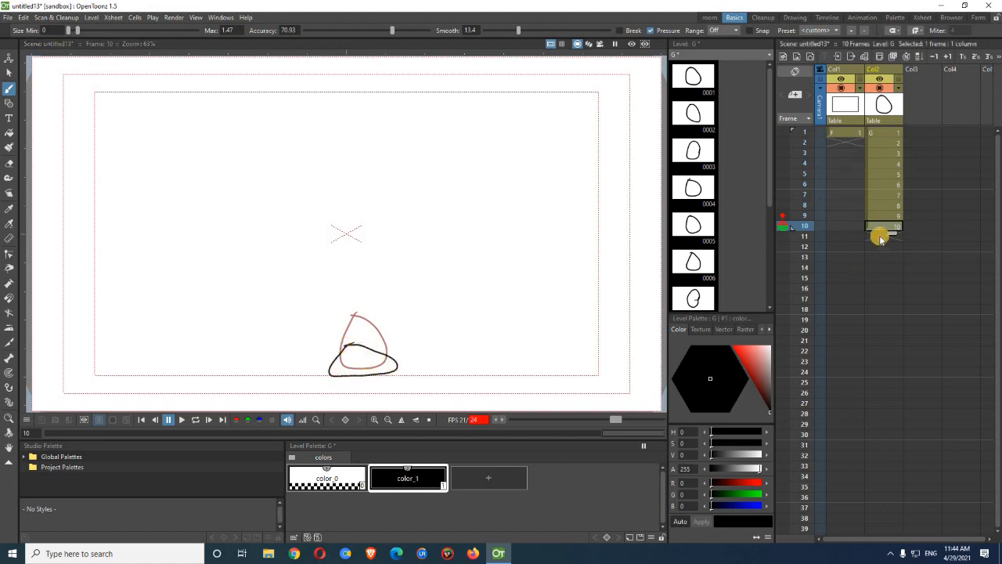
key("period")
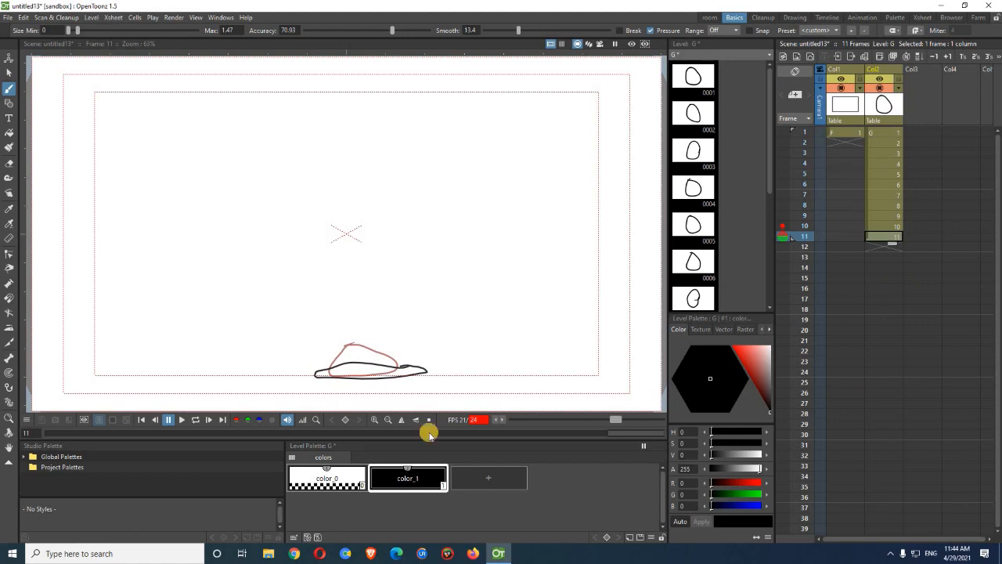
Add a new style to level G's palette from frame 1 and set its colour to blue (H 206, S 57, V 77)
left_click(884, 134)
left_click(498, 471)
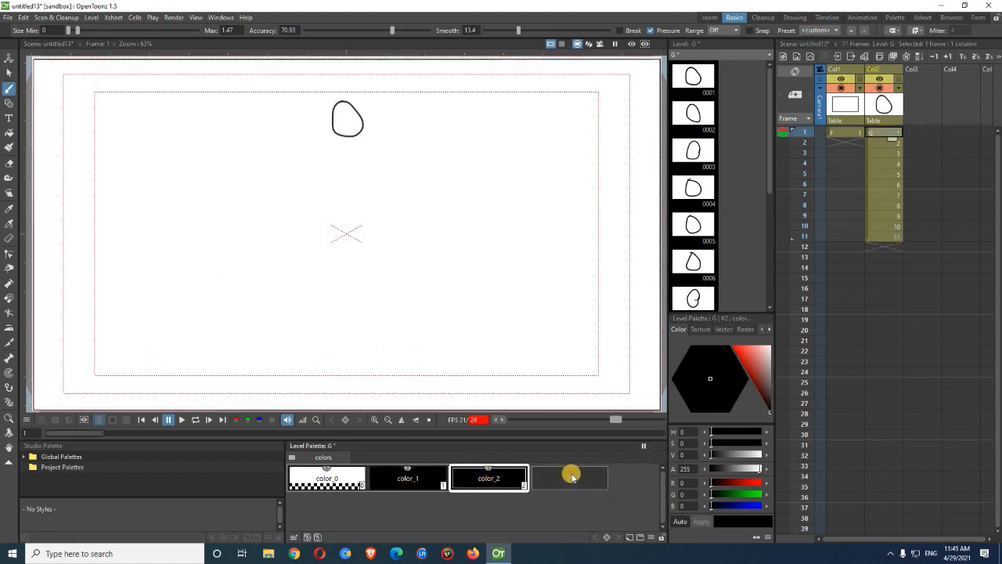
left_click(697, 384)
left_click_drag(753, 391, 754, 360)
Fill the ball with the new blue style on frames 1 to 11 of level G and preview the animation in a loop
left_click(9, 134)
left_click(347, 121)
left_click(896, 144)
left_click(354, 143)
left_click(875, 154)
left_click(351, 163)
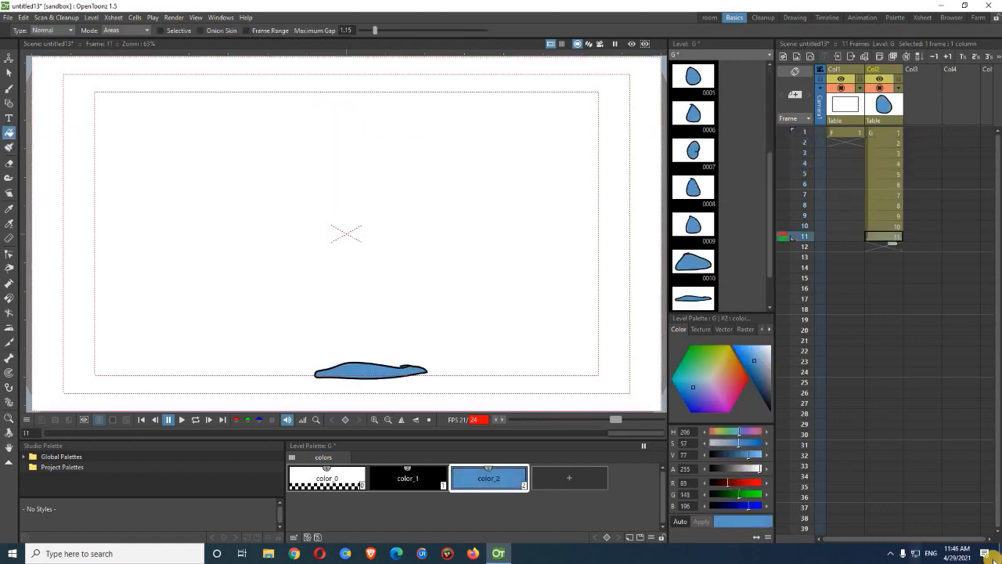
left_click(195, 420)
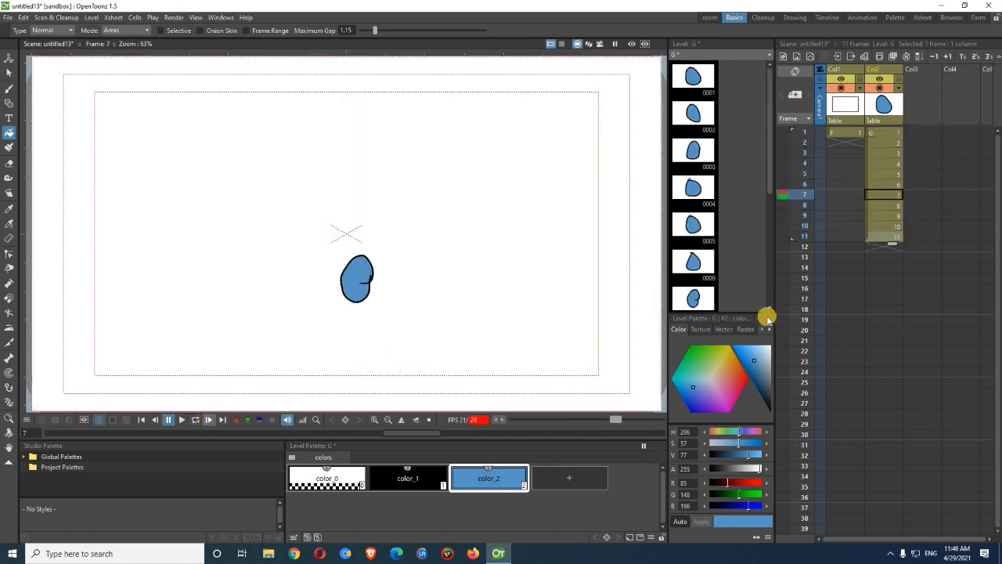
Extend the flattened ball drawing from frame 11 through frame 15 in Col2 and play the animation in a loop
left_click(883, 240)
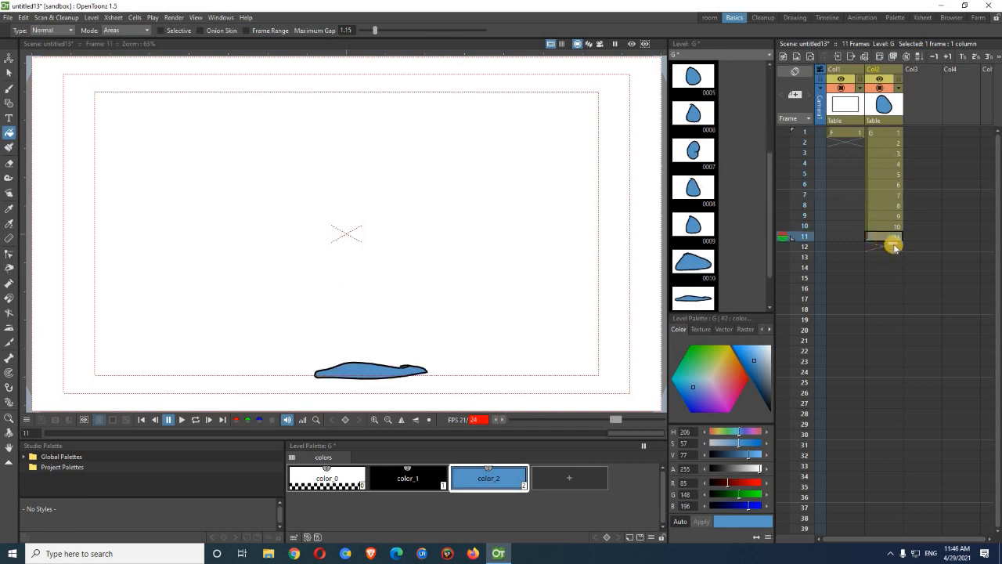
left_click_drag(899, 282, 895, 284)
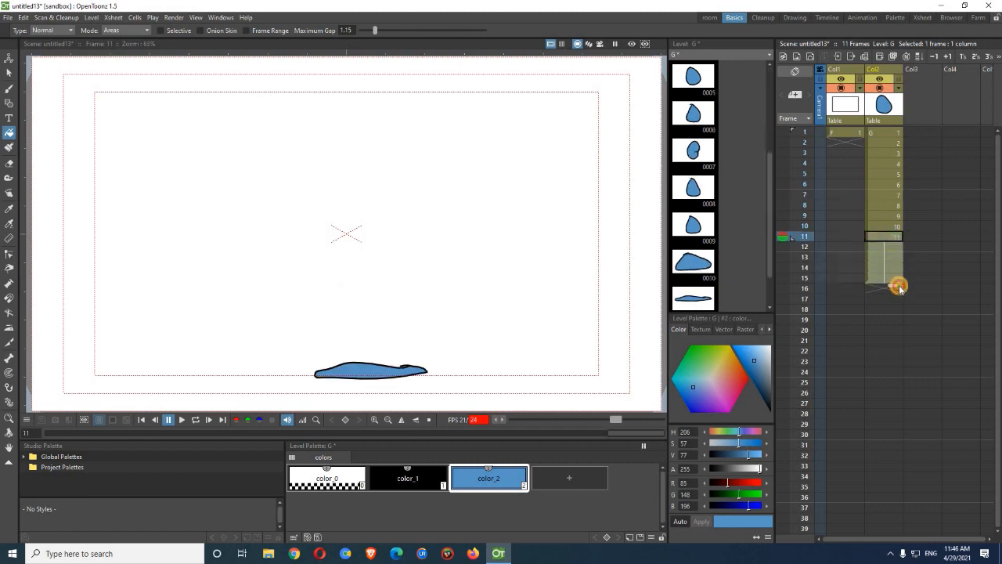
left_click(195, 420)
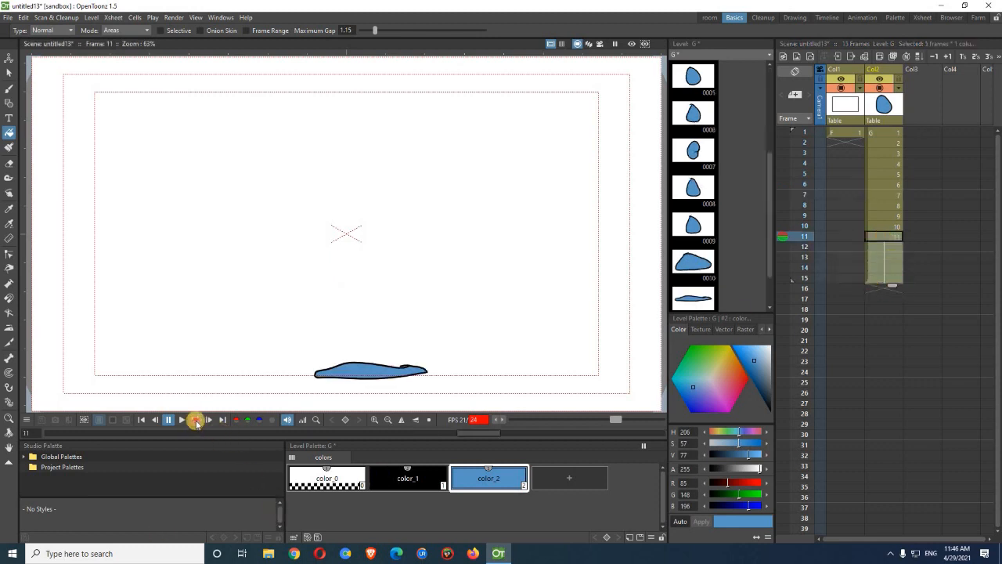